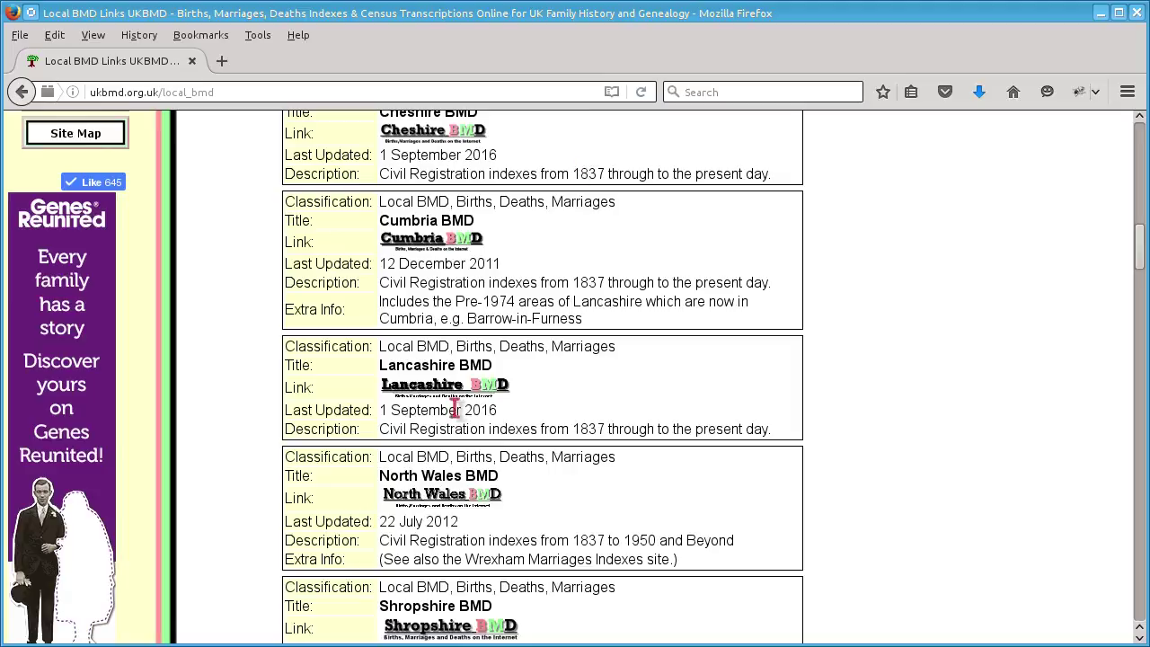
Open the Lancashire BMD site in a new tab, switch to it and open its births search
{"action": "right_click", "coordinate": [467, 398]}
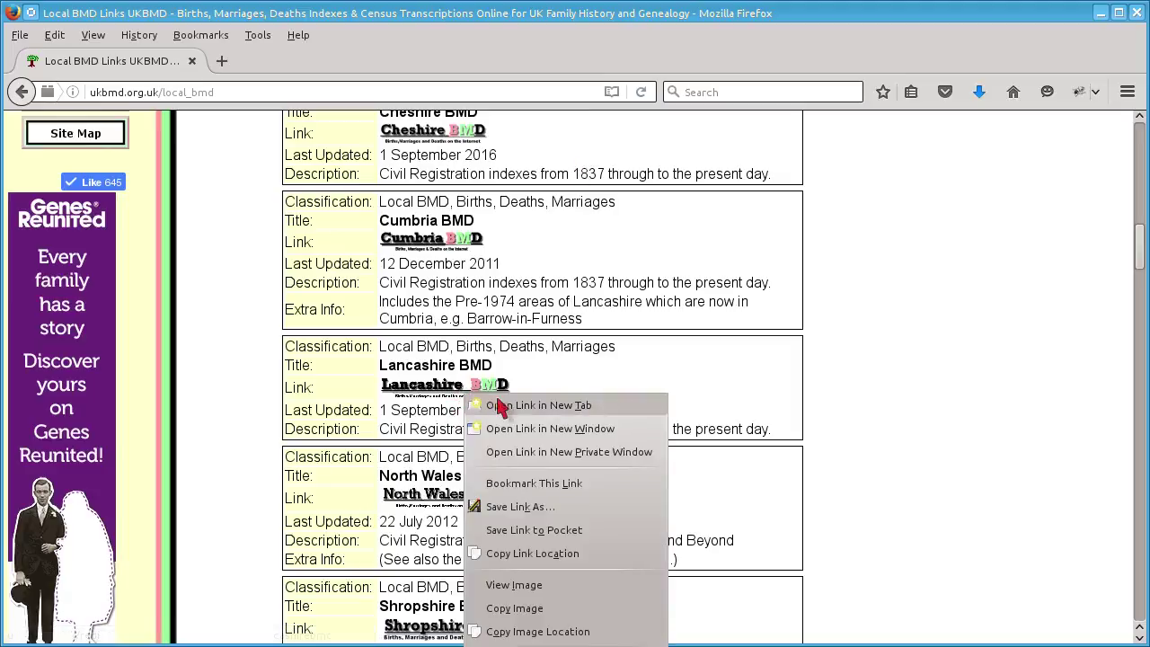
{"action": "left_click", "coordinate": [503, 405]}
{"action": "left_click", "coordinate": [281, 65]}
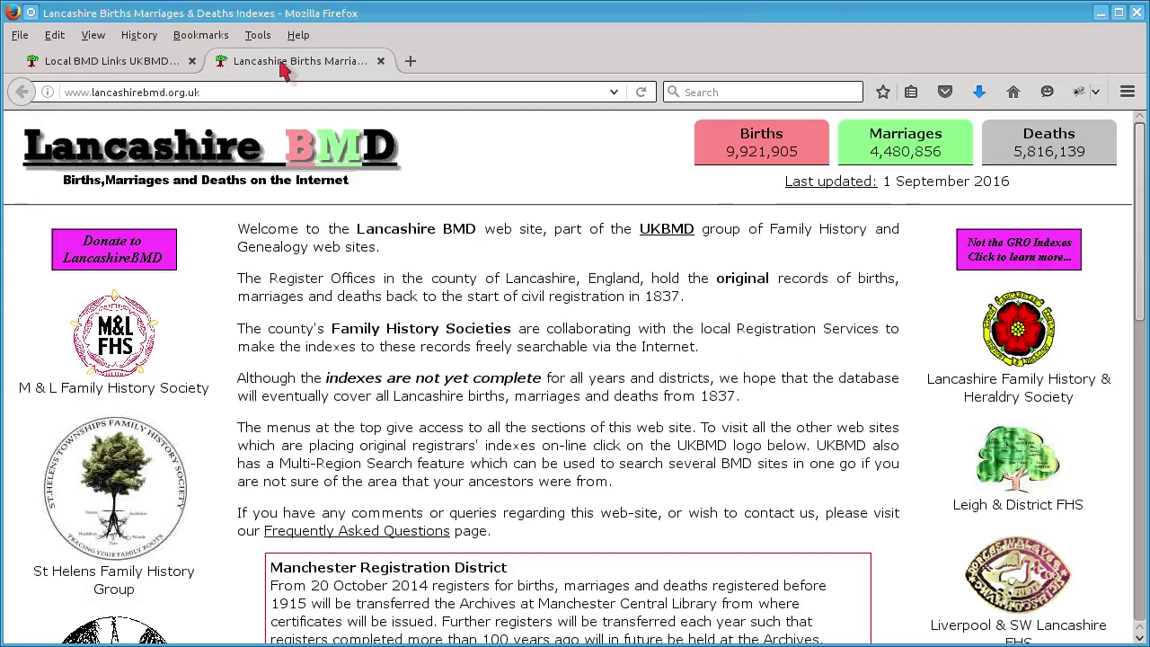
{"action": "mouse_move", "coordinate": [761, 152]}
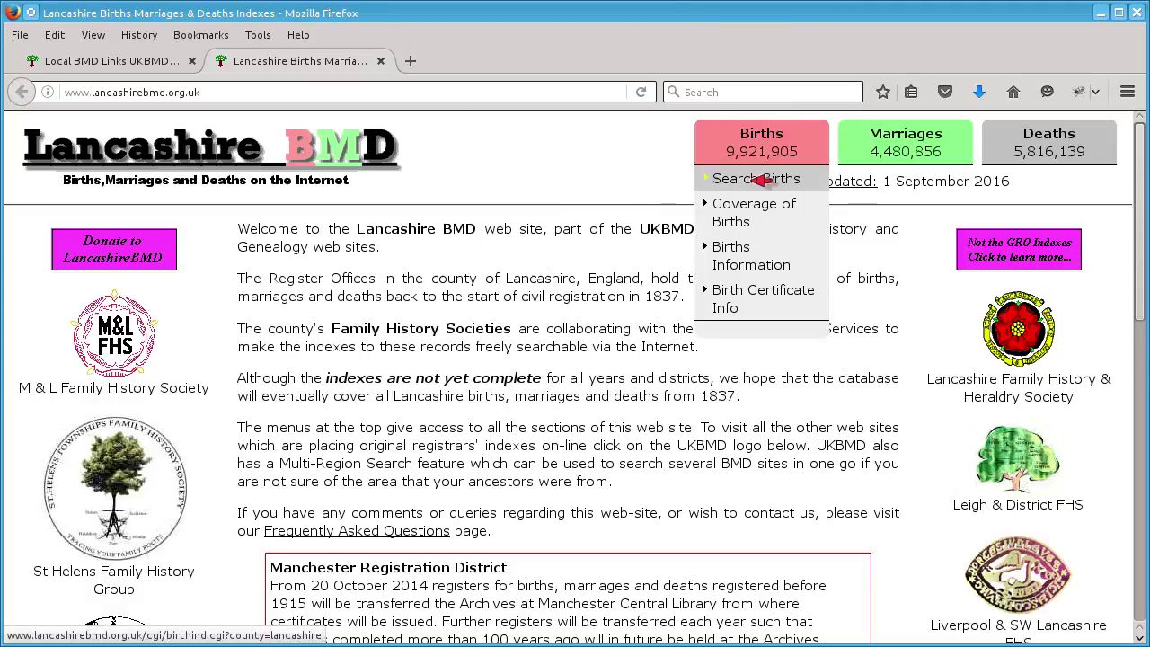
{"action": "left_click", "coordinate": [769, 178]}
Search the Lancashire births by name using a surname and the mother's maiden name, and look through the results
{"action": "scroll", "coordinate": [768, 256], "scroll_direction": "down", "scroll_amount": 5}
{"action": "scroll", "coordinate": [768, 256], "scroll_direction": "down", "scroll_amount": 5}
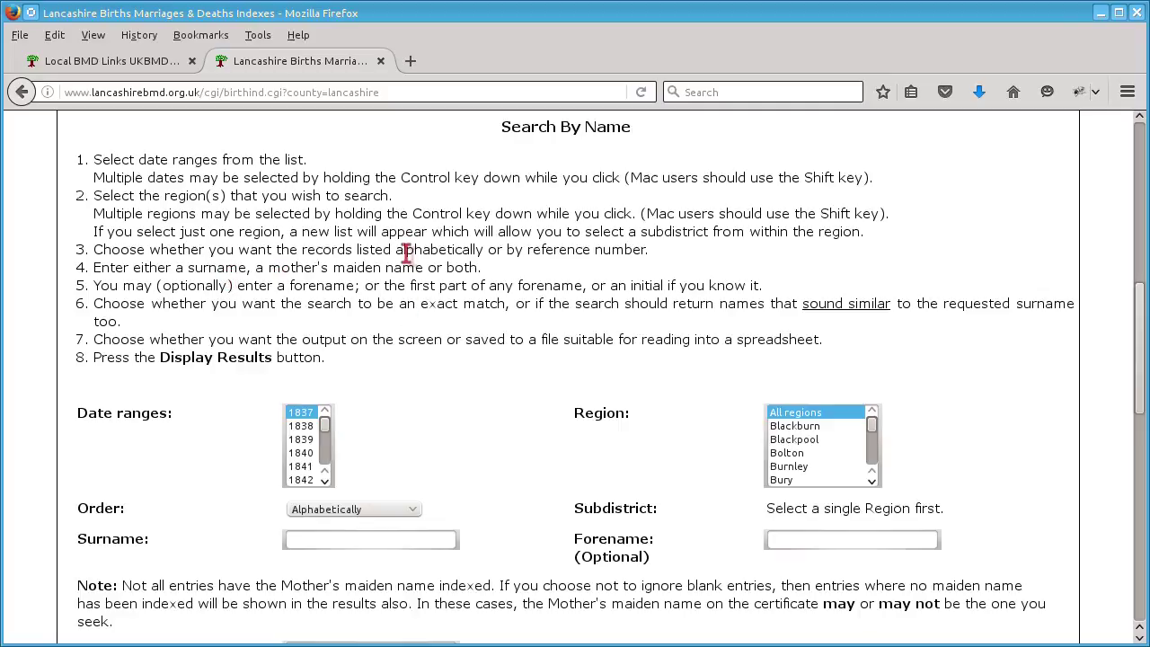
{"action": "scroll", "coordinate": [532, 449], "scroll_direction": "down", "scroll_amount": 3}
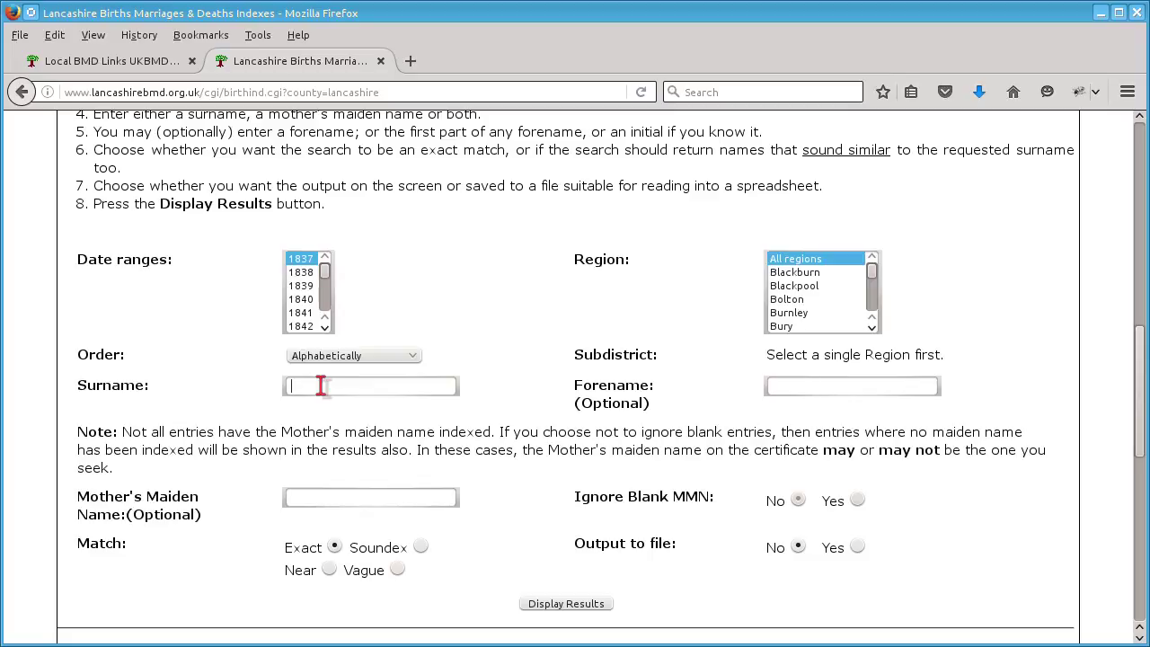
{"action": "type", "text": "smith"}
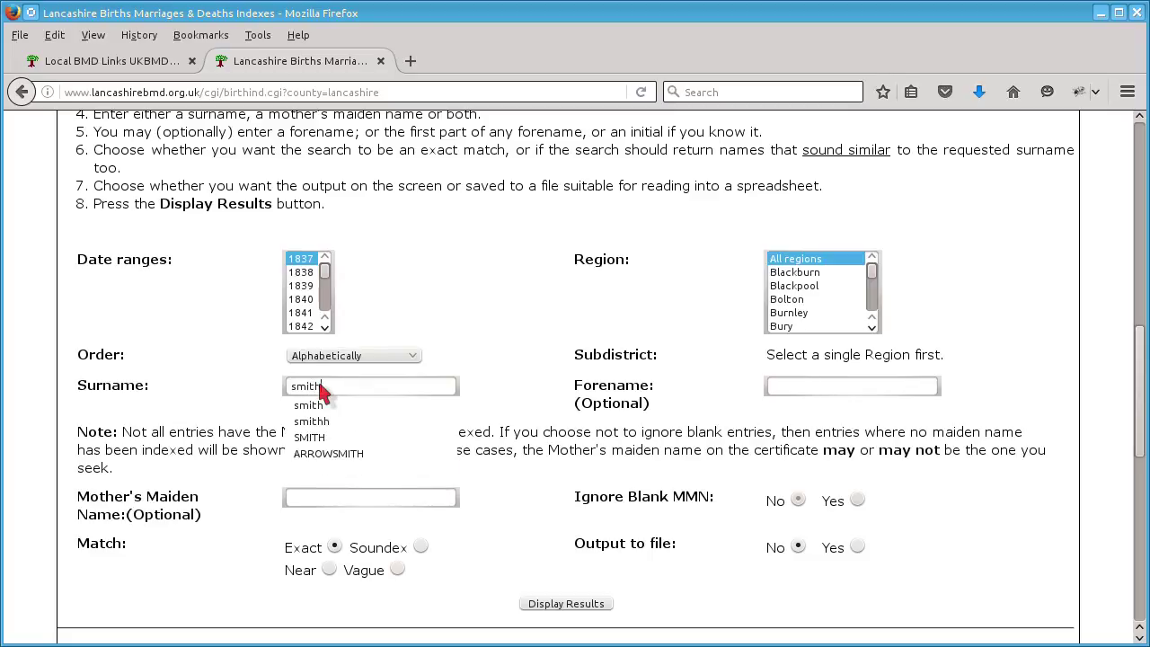
{"action": "left_click", "coordinate": [362, 495]}
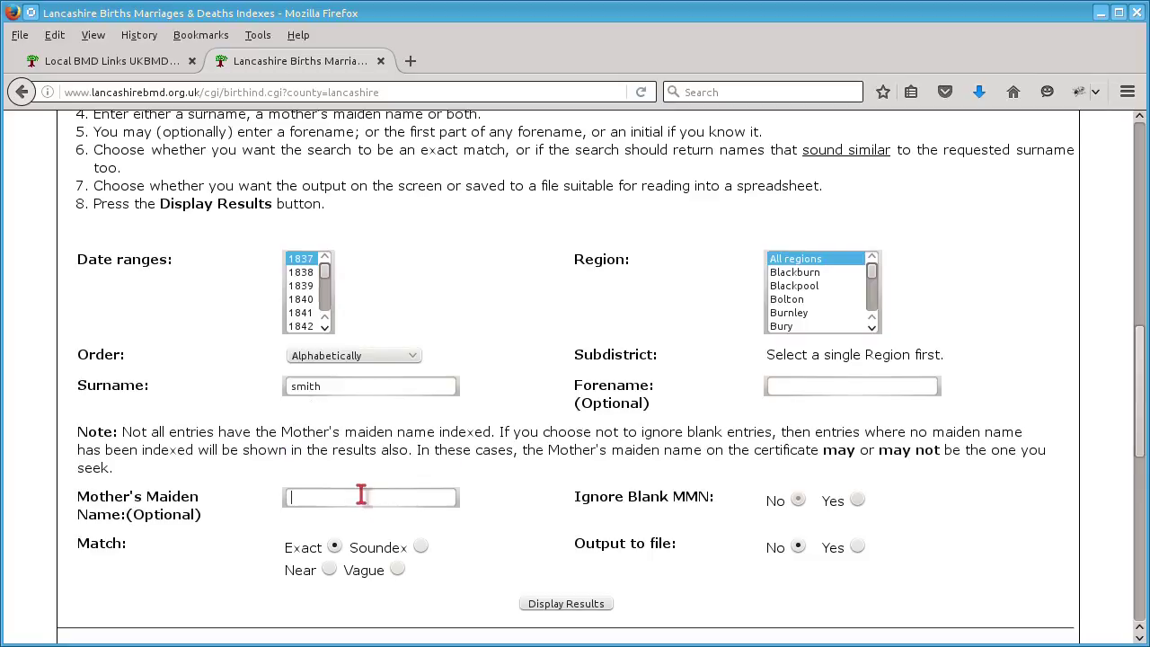
{"action": "type", "text": "smith"}
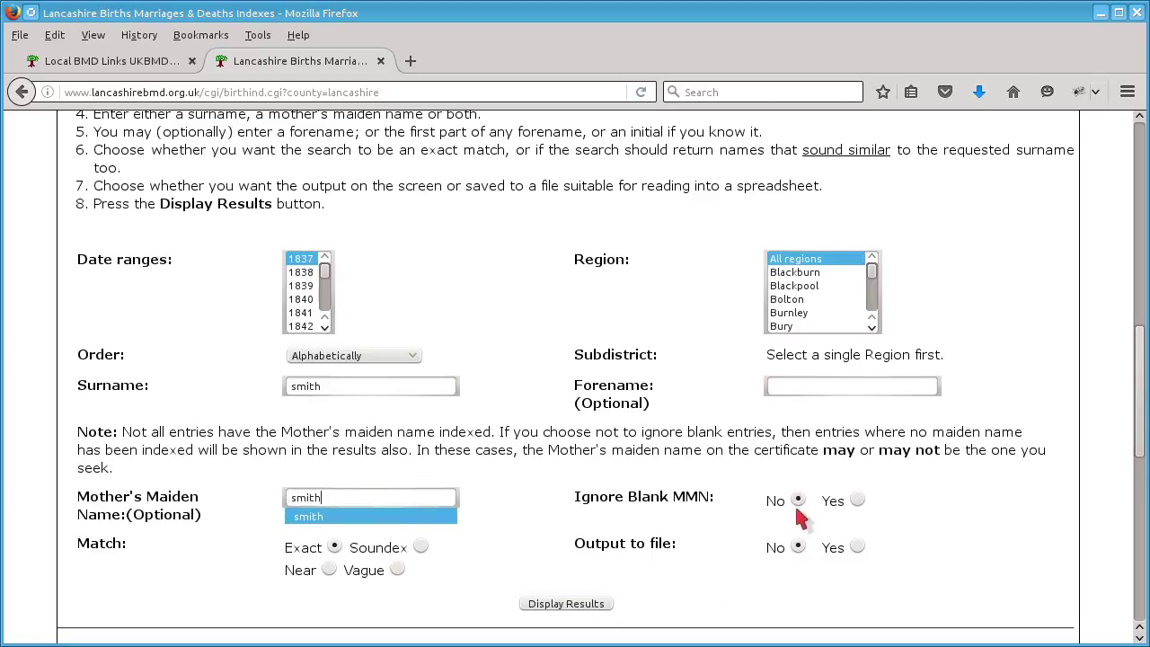
{"action": "left_click", "coordinate": [588, 611]}
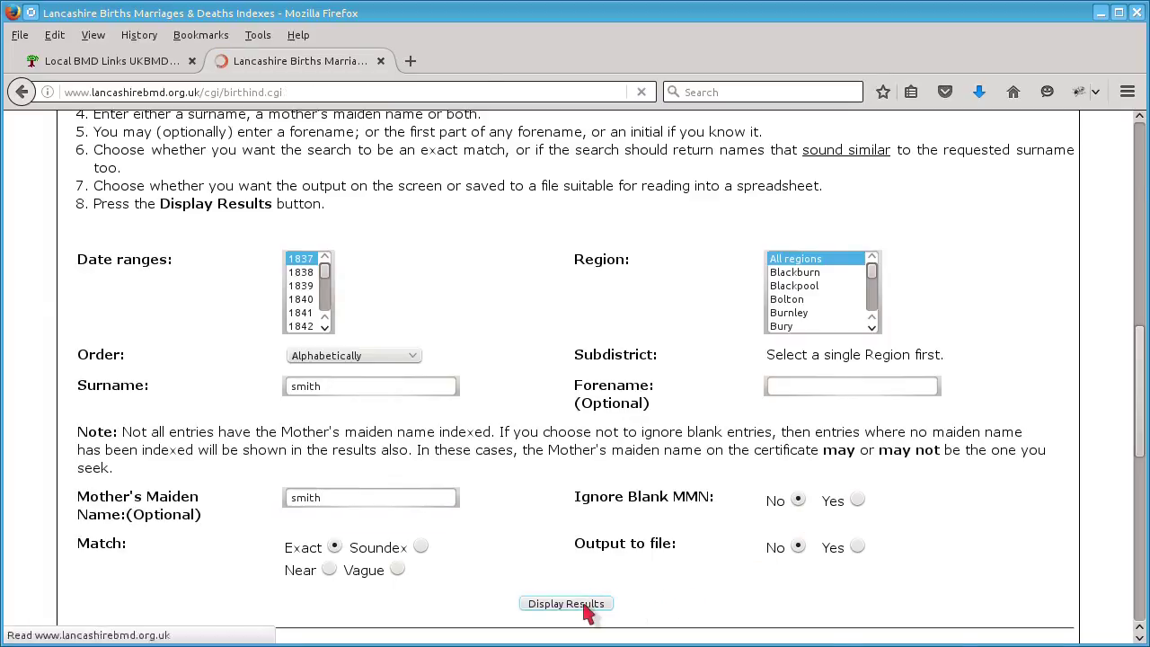
{"action": "scroll", "coordinate": [620, 411], "scroll_direction": "down", "scroll_amount": 3}
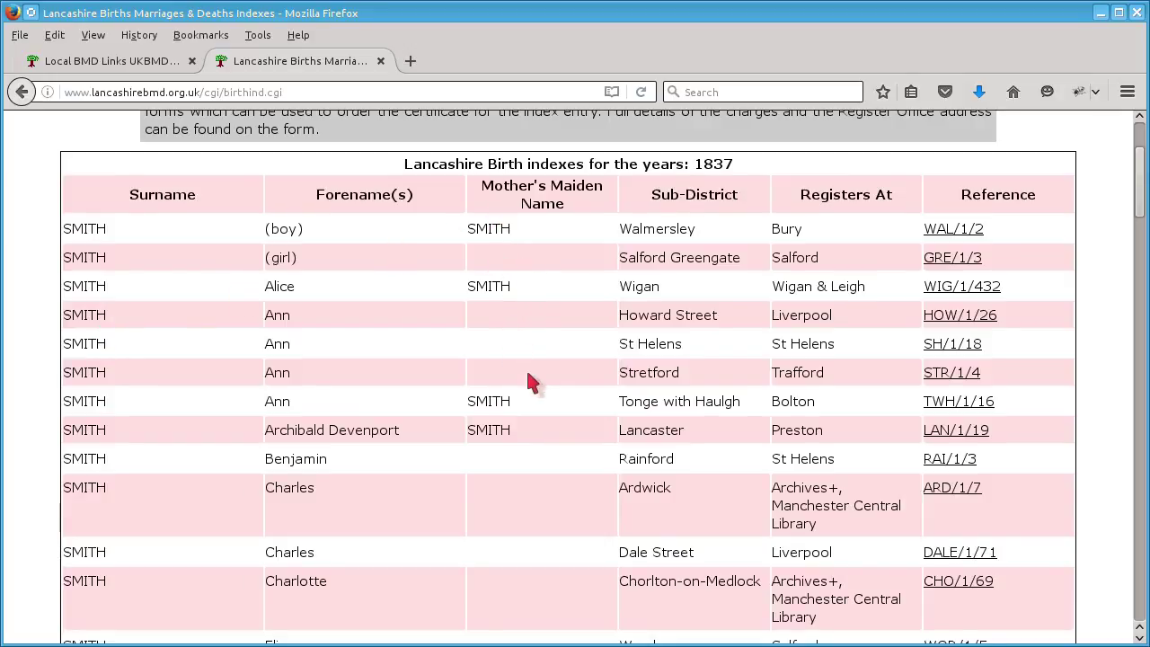
{"action": "scroll", "coordinate": [523, 441], "scroll_direction": "down", "scroll_amount": 3}
{"action": "scroll", "coordinate": [513, 429], "scroll_direction": "down", "scroll_amount": 4}
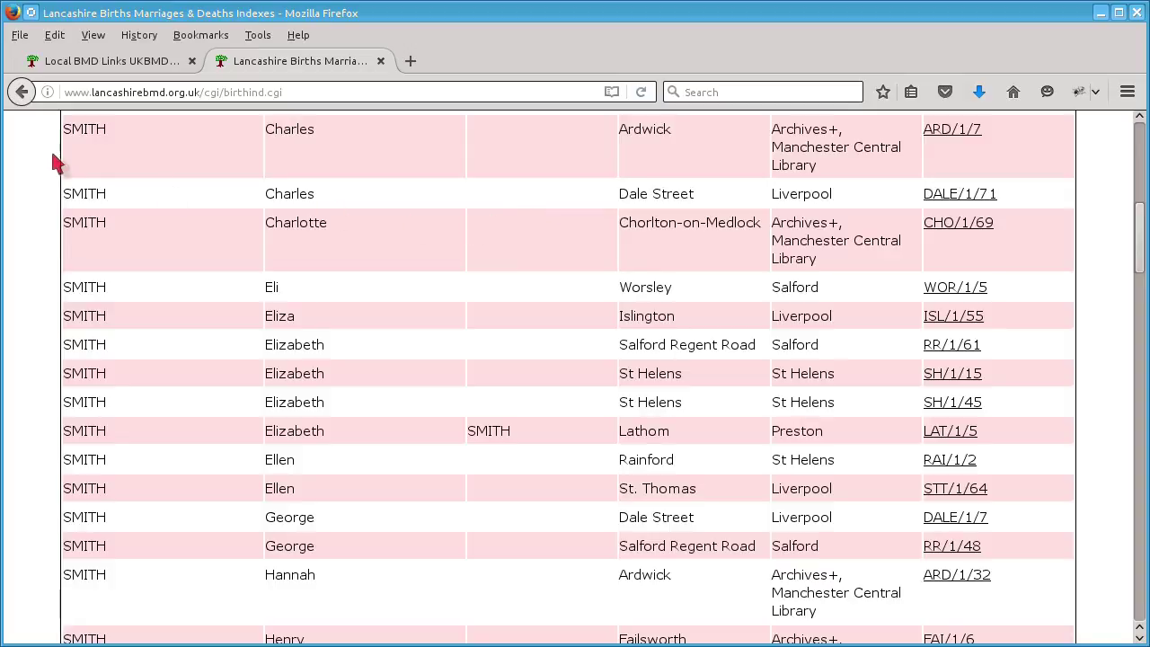
Return to the Lancashire search form and rerun the search with Ignore Blank MMN set to Yes
{"action": "left_click", "coordinate": [21, 92]}
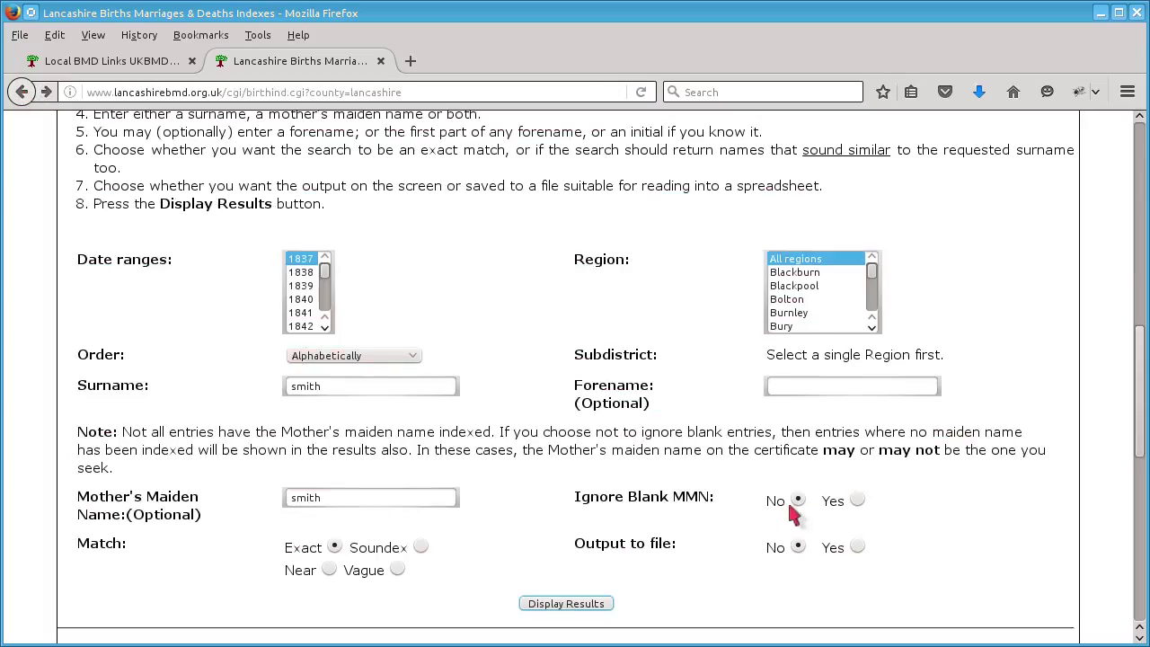
{"action": "left_click", "coordinate": [858, 501]}
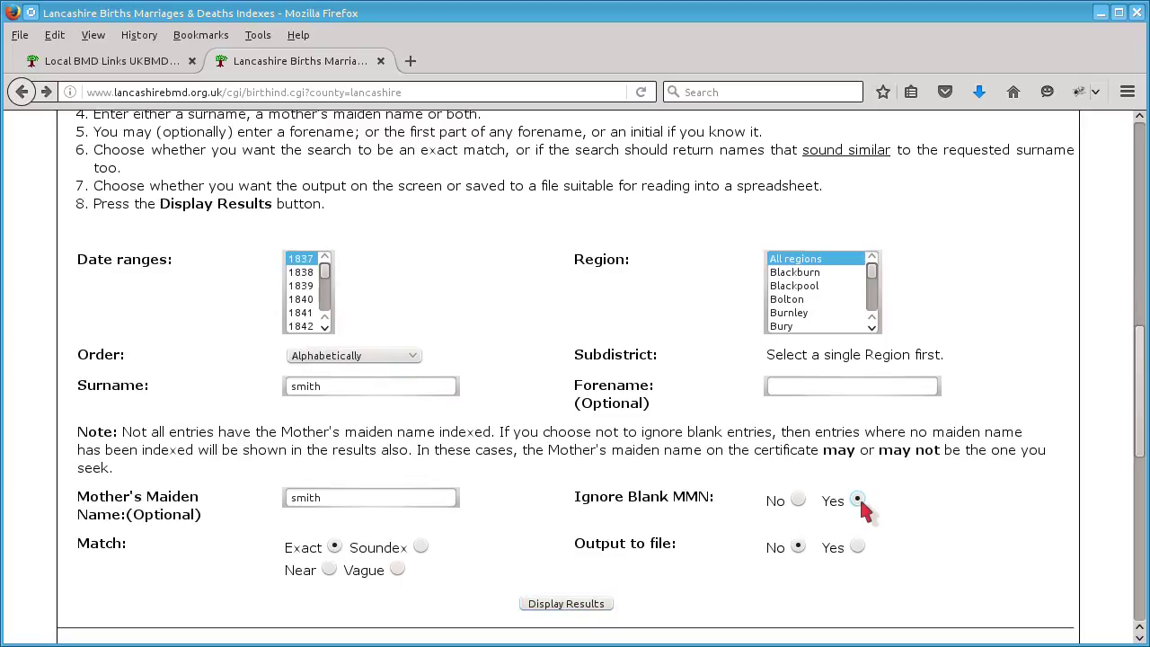
{"action": "left_click", "coordinate": [572, 606]}
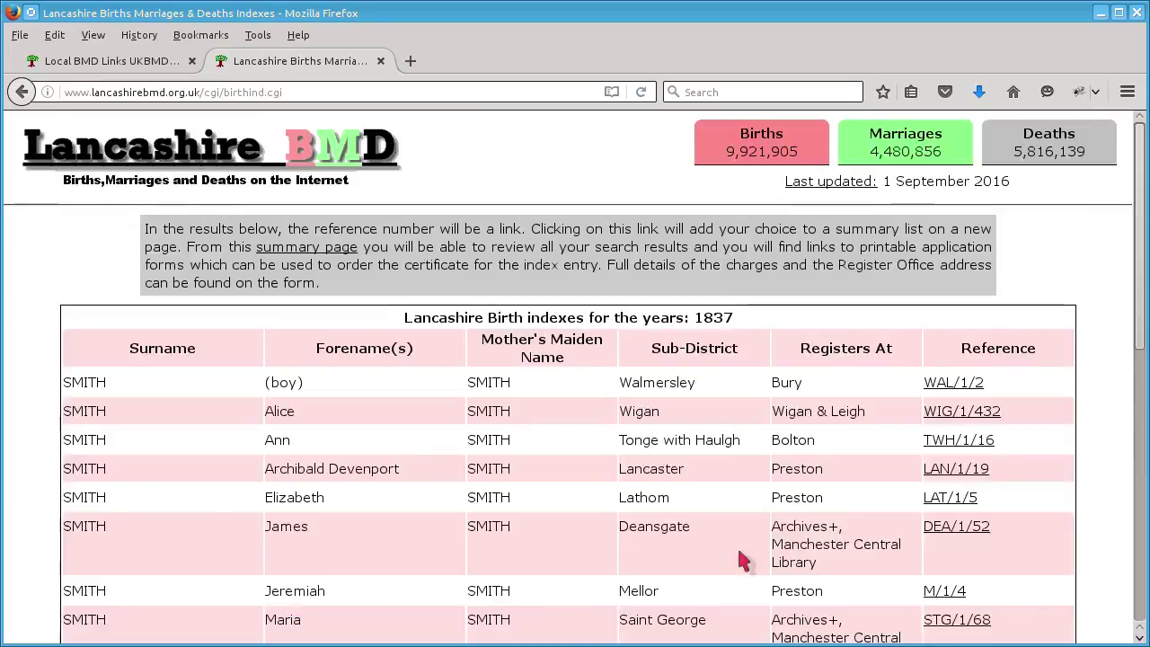
{"action": "scroll", "coordinate": [741, 539], "scroll_direction": "down", "scroll_amount": 4}
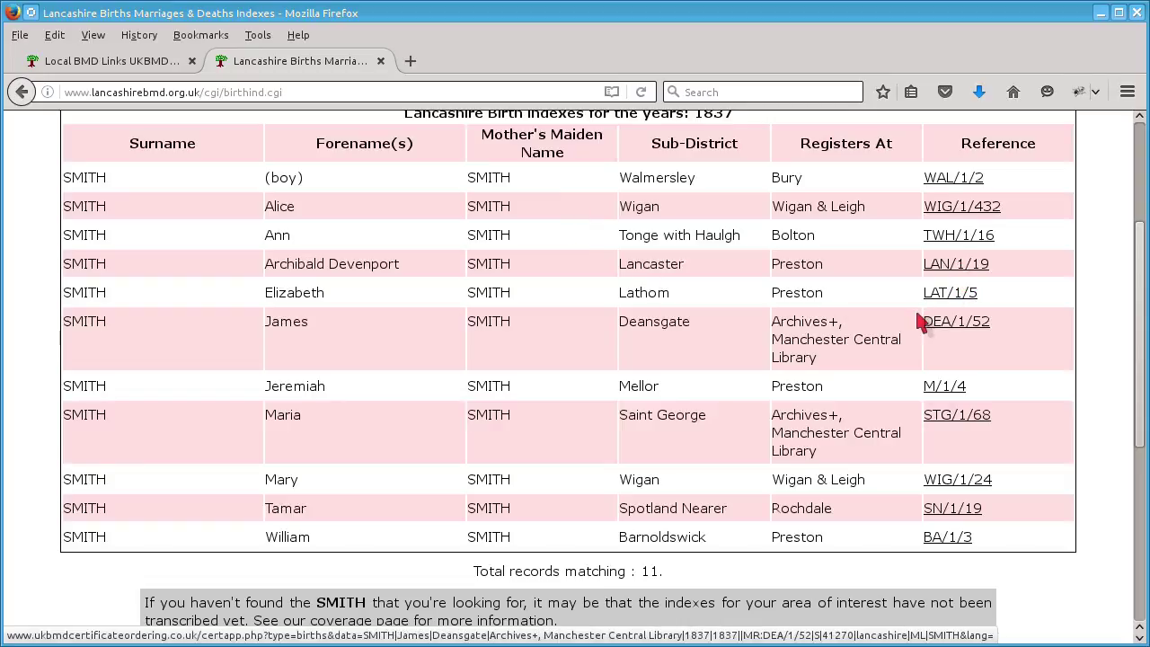
From the Local BMD Links page, open the Cumbria BMD site in a new tab and go to its births search
{"action": "left_click", "coordinate": [123, 74]}
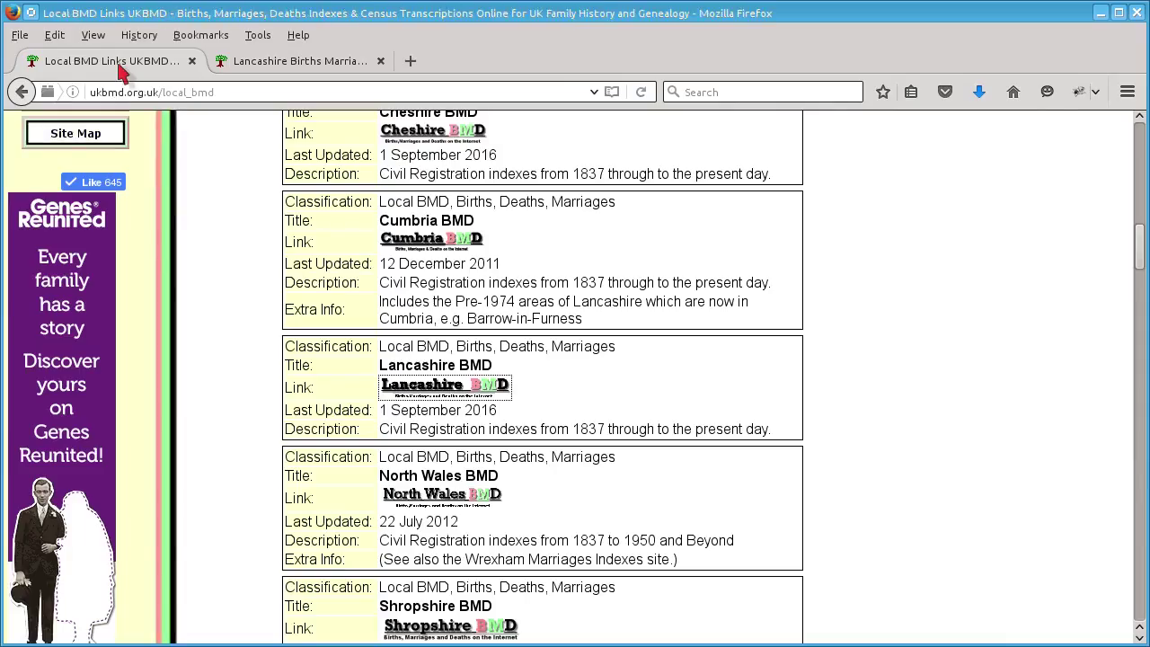
{"action": "right_click", "coordinate": [453, 241]}
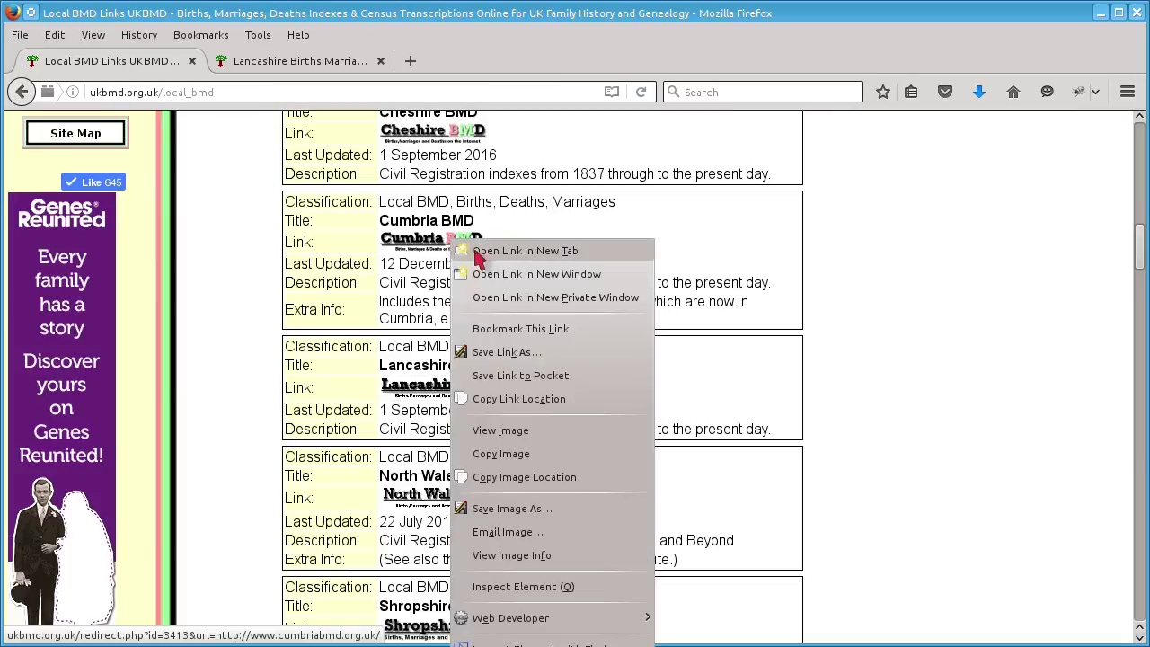
{"action": "left_click", "coordinate": [503, 250]}
{"action": "left_click", "coordinate": [313, 61]}
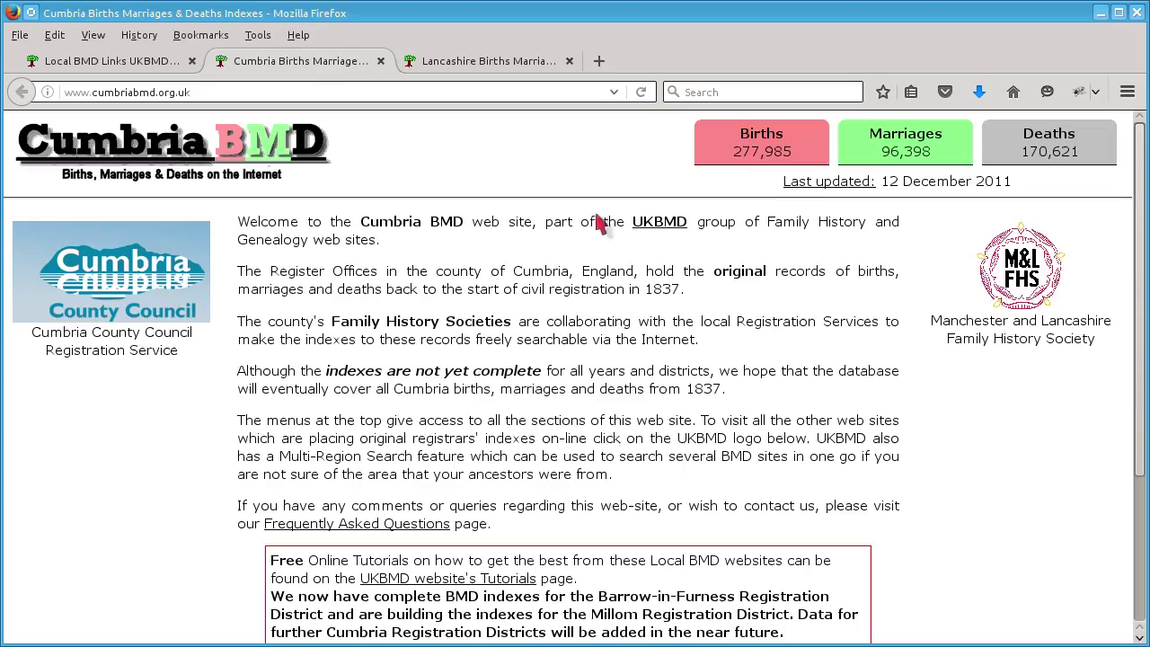
{"action": "left_click", "coordinate": [757, 181]}
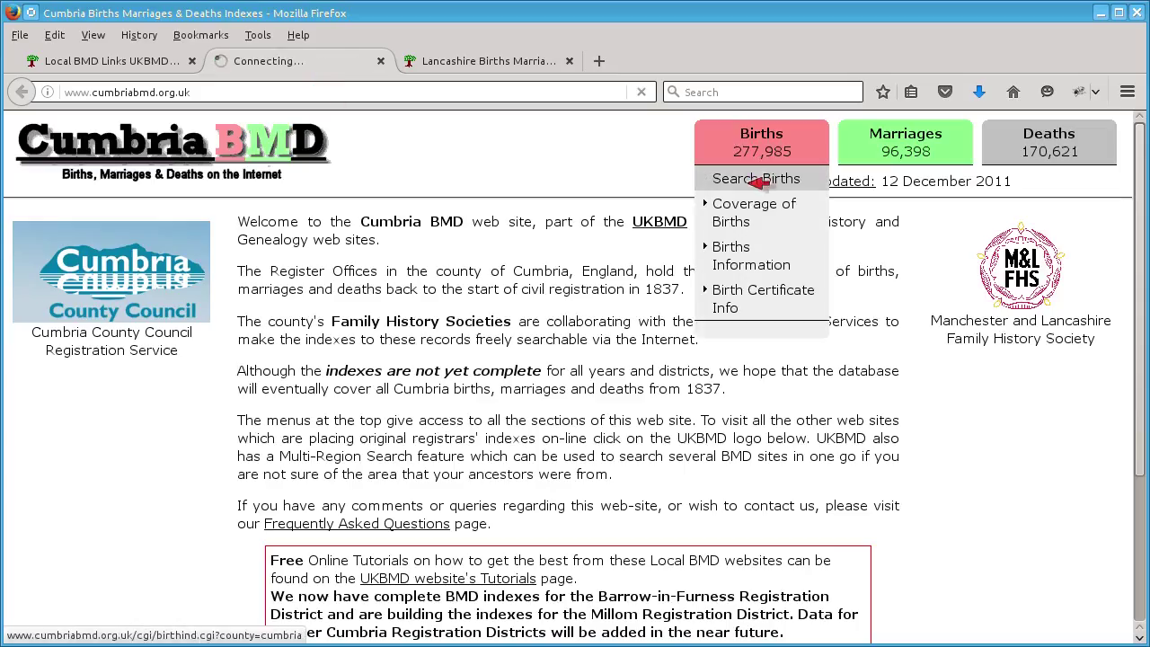
Select 1904 as the date range in the Cumbria Search By Name form
{"action": "scroll", "coordinate": [706, 320], "scroll_direction": "down", "scroll_amount": 5}
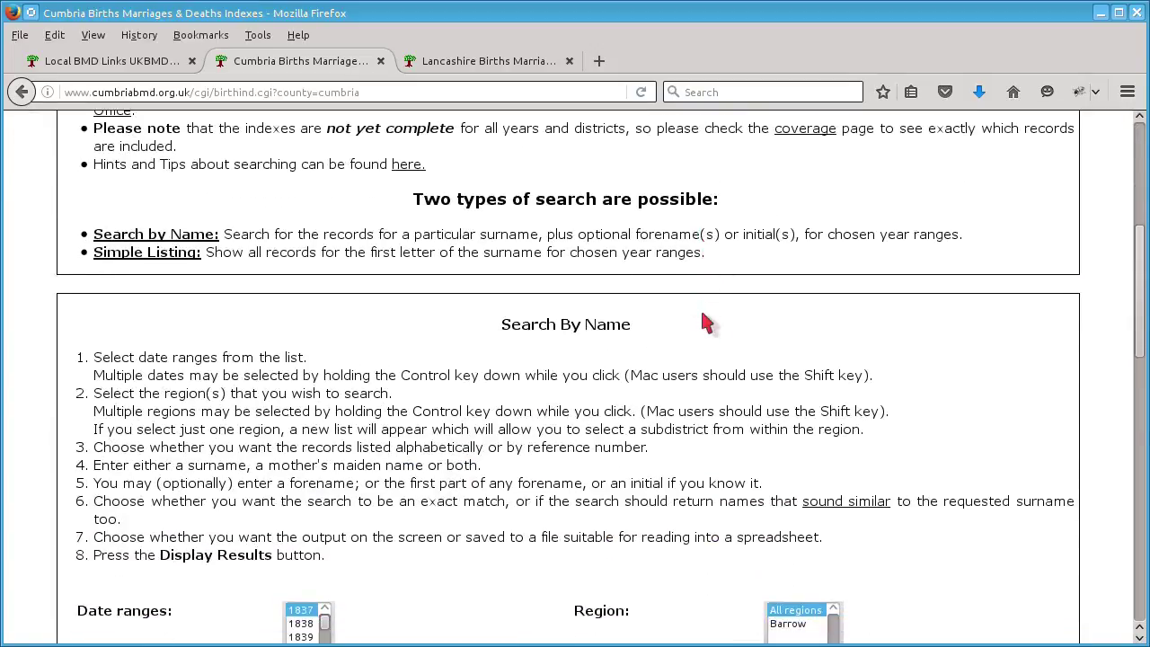
{"action": "scroll", "coordinate": [706, 321], "scroll_direction": "down", "scroll_amount": 5}
{"action": "scroll", "coordinate": [449, 385], "scroll_direction": "down", "scroll_amount": 2}
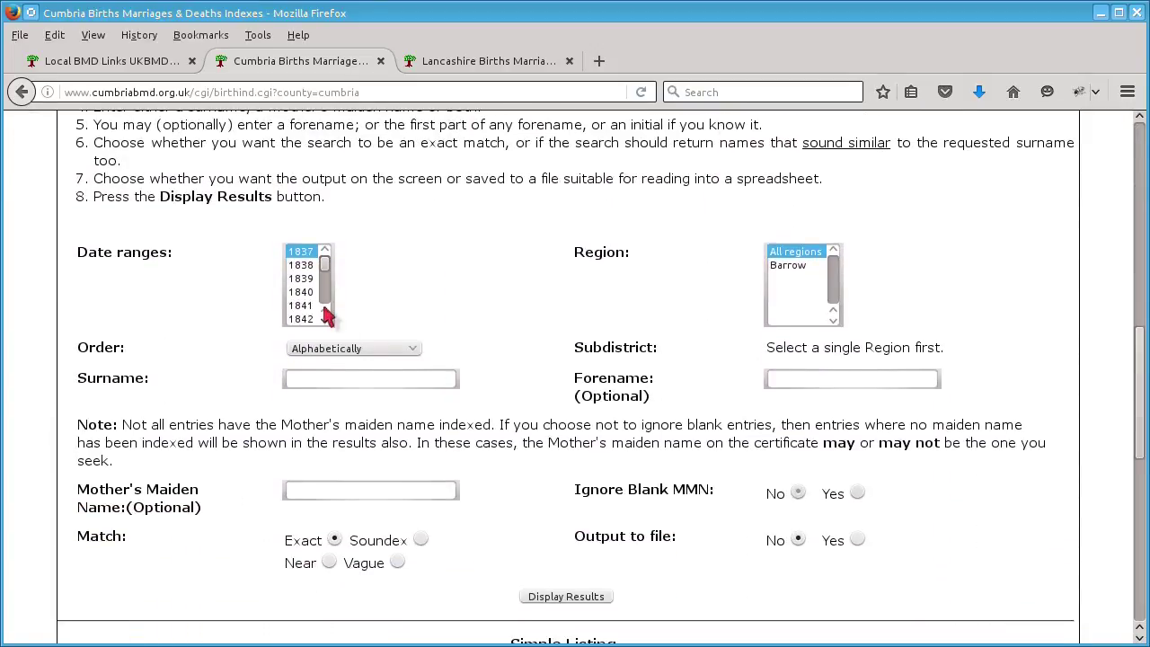
{"action": "scroll", "coordinate": [309, 285], "scroll_direction": "down", "scroll_amount": 20}
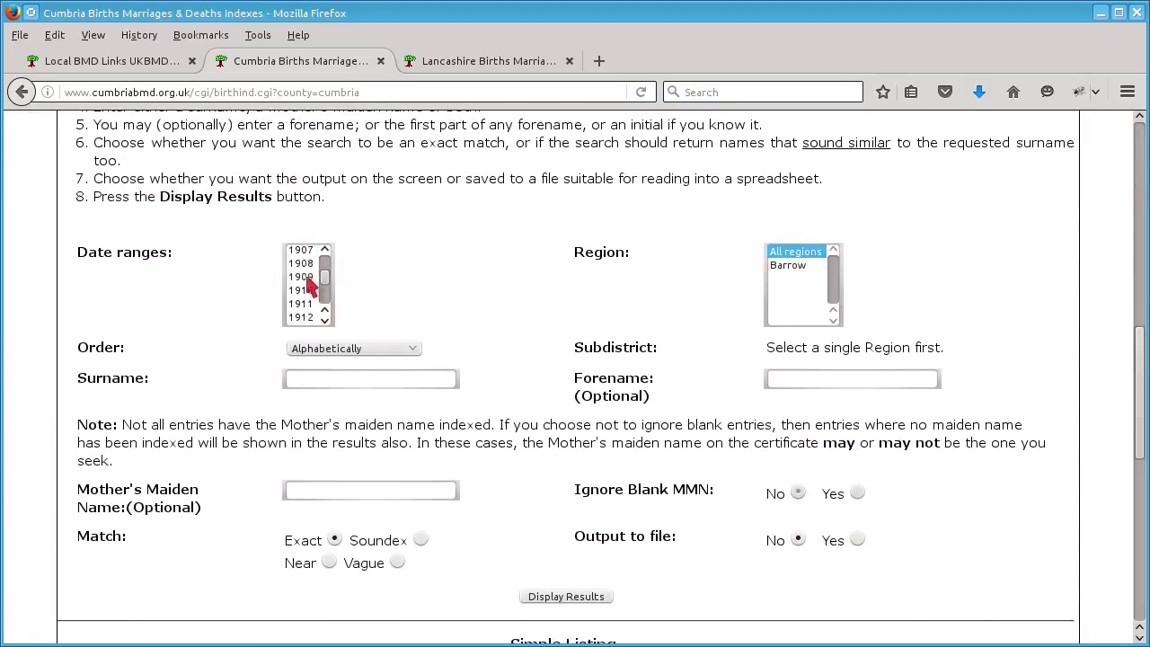
{"action": "scroll", "coordinate": [310, 285], "scroll_direction": "down", "scroll_amount": 3}
{"action": "scroll", "coordinate": [310, 285], "scroll_direction": "up", "scroll_amount": 3}
{"action": "scroll", "coordinate": [310, 285], "scroll_direction": "up", "scroll_amount": 1}
{"action": "left_click", "coordinate": [311, 266]}
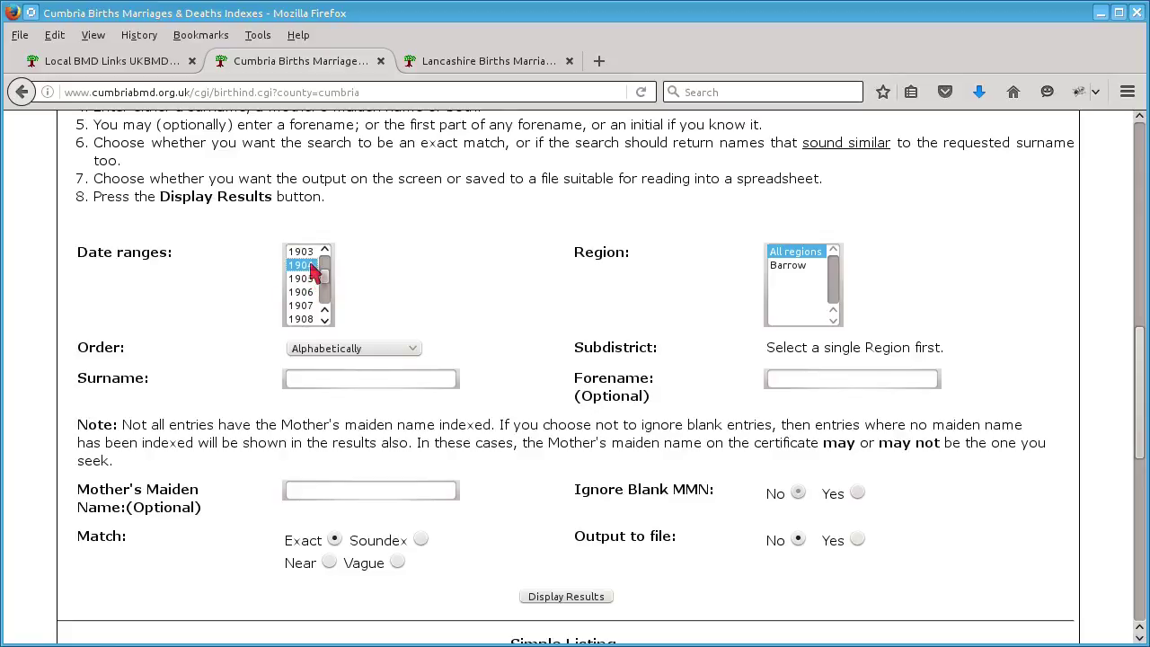
Search the Cumbria births by mother's maiden name only, leaving the surname blank, and view the results
{"action": "left_click", "coordinate": [374, 490]}
{"action": "type", "text": "hall"}
{"action": "left_click", "coordinate": [554, 598]}
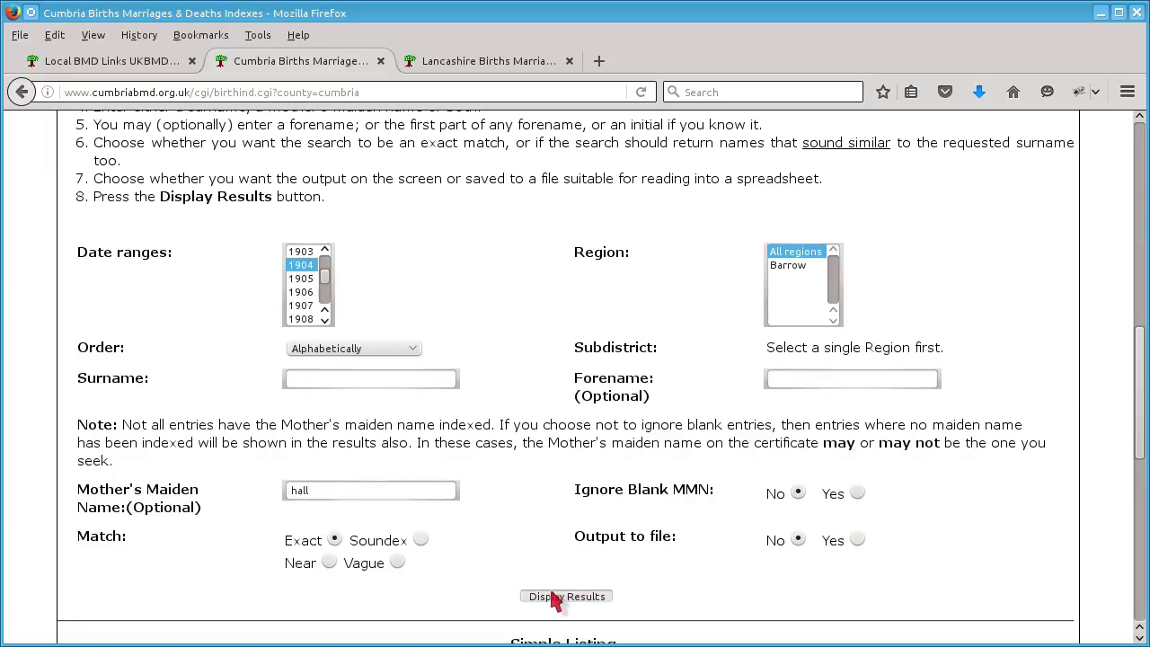
{"action": "scroll", "coordinate": [763, 396], "scroll_direction": "down", "scroll_amount": 3}
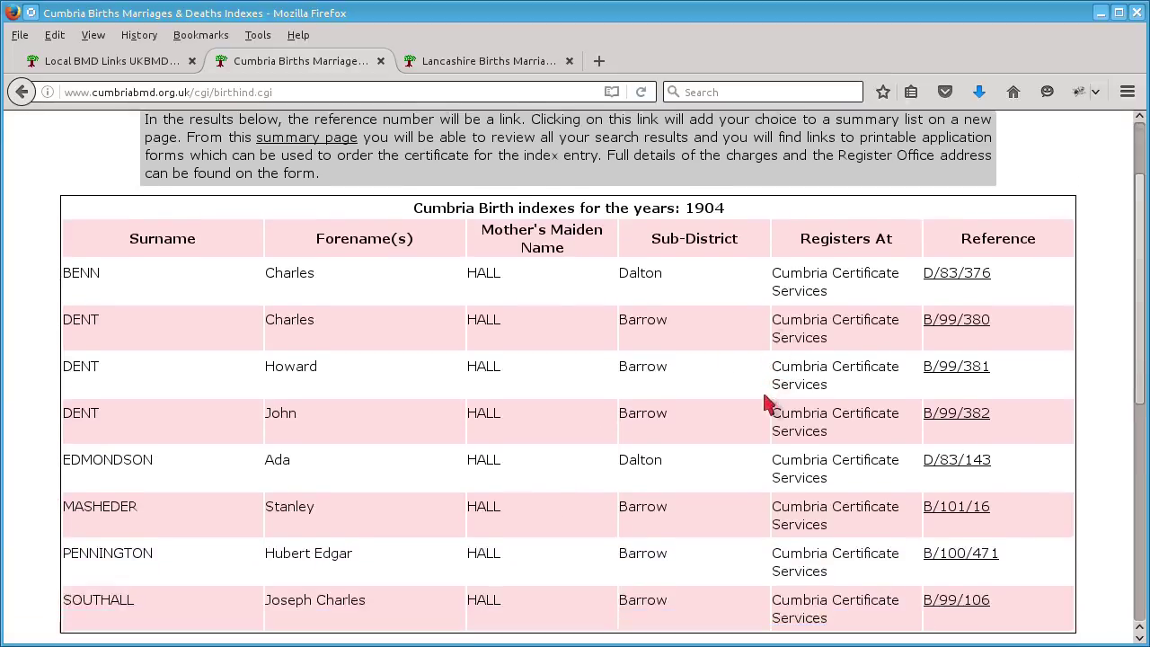